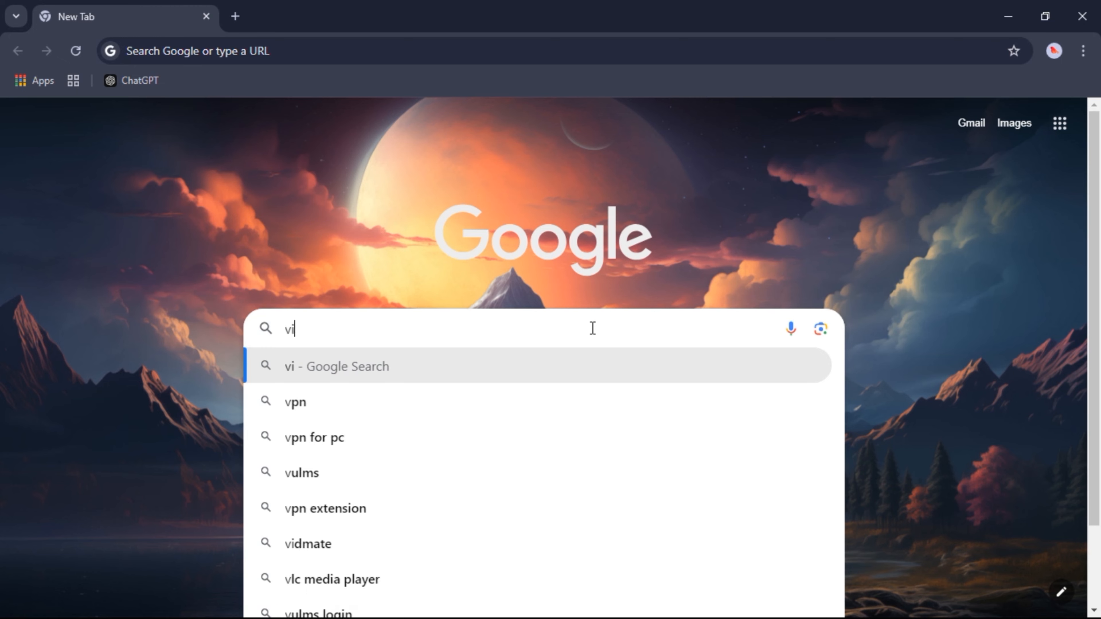
Step: Search Google for "visual studio" and open the official Microsoft Visual Studio website
{"action": "type", "text": "isual"}
{"action": "key", "text": "BackSpace"}
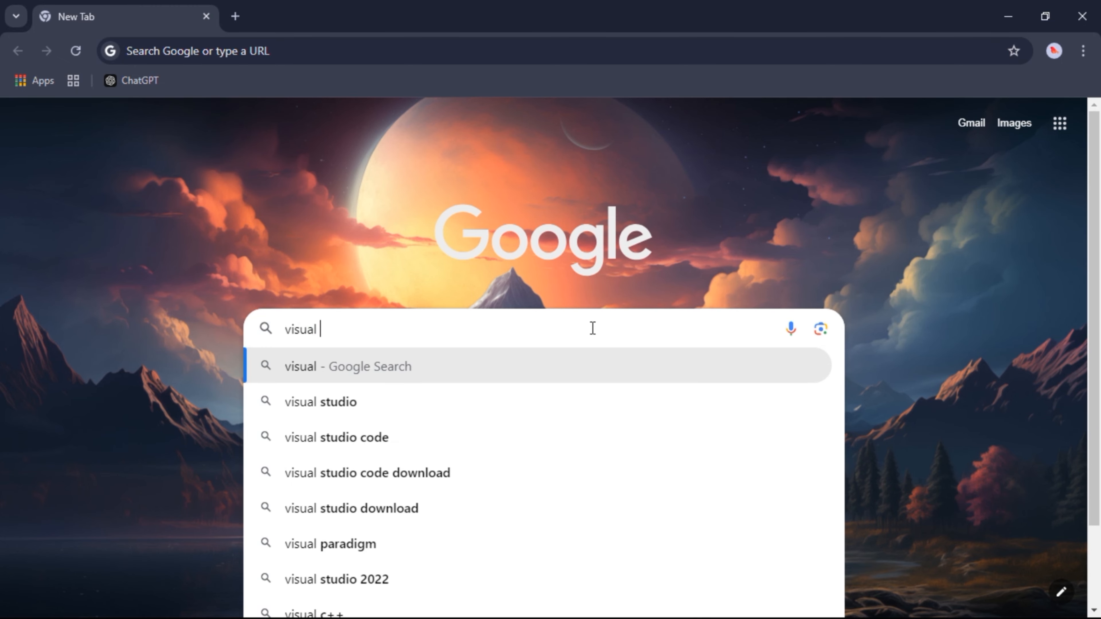
{"action": "left_click", "coordinate": [487, 396]}
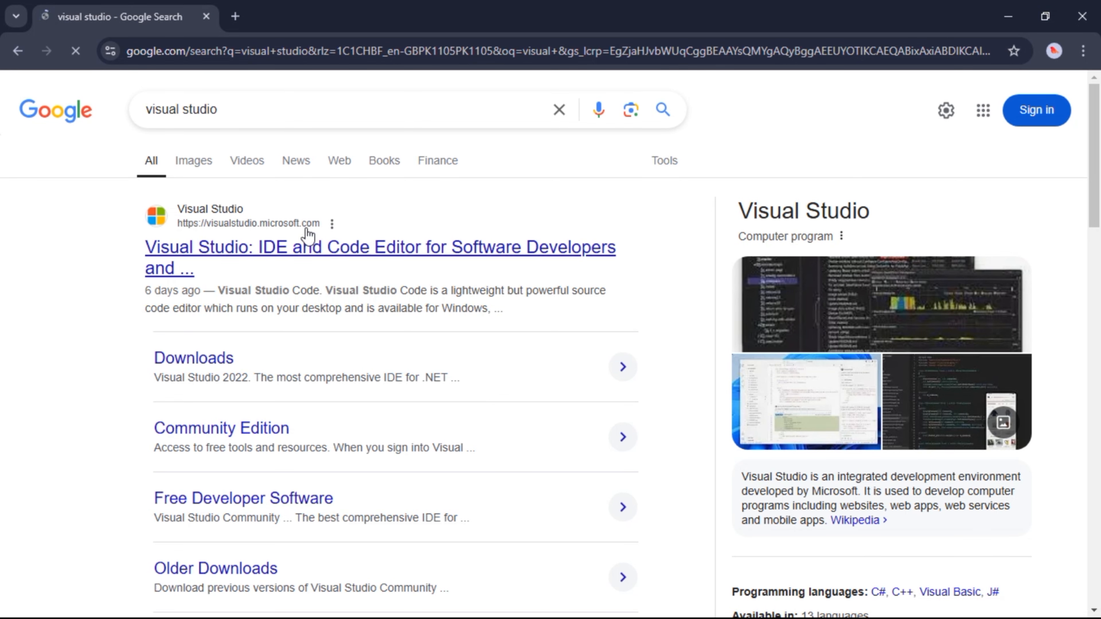
{"action": "left_click", "coordinate": [279, 256]}
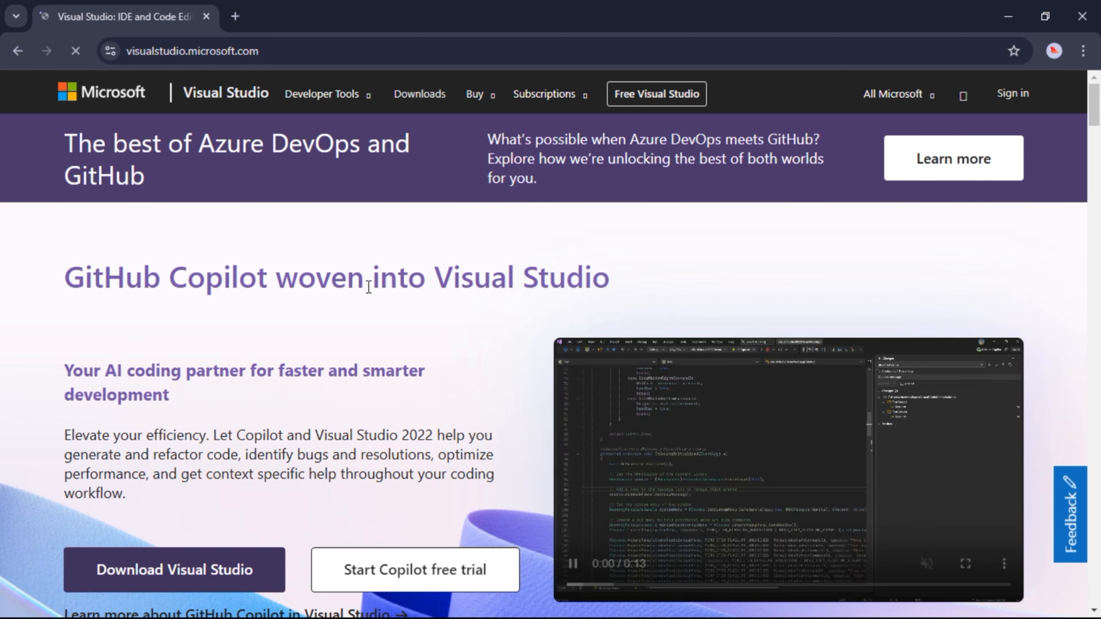
Step: Download the Community 2022 edition of Visual Studio from the Visual Studio family section
{"action": "scroll", "coordinate": [368, 287], "scroll_direction": "down", "scroll_amount": 3}
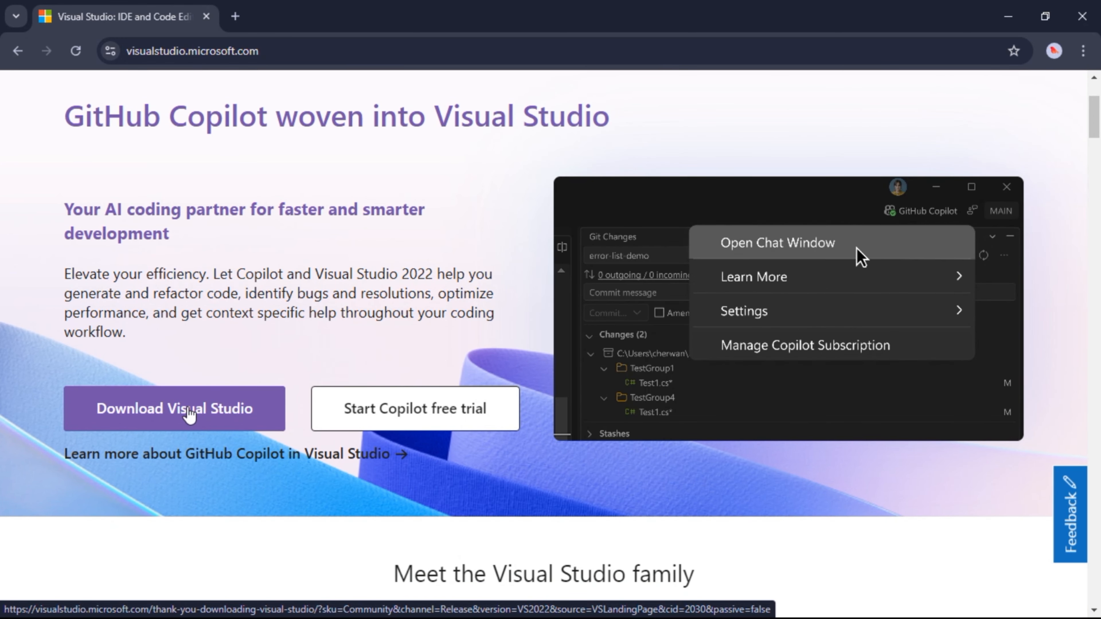
{"action": "scroll", "coordinate": [170, 408], "scroll_direction": "down", "scroll_amount": 5}
{"action": "scroll", "coordinate": [170, 408], "scroll_direction": "up", "scroll_amount": 3}
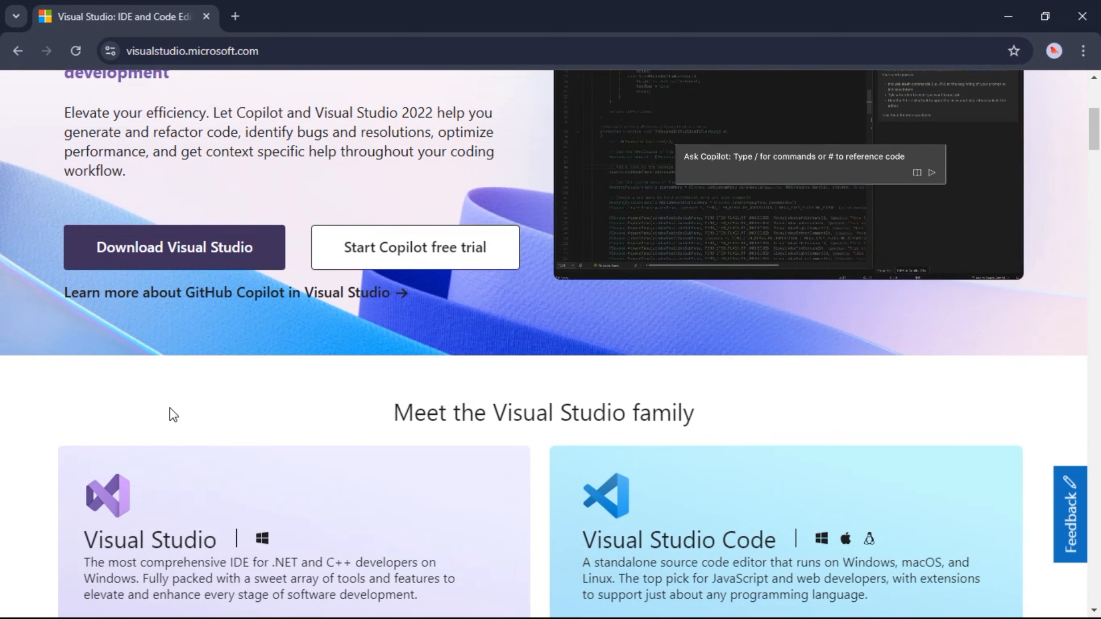
{"action": "scroll", "coordinate": [172, 413], "scroll_direction": "down", "scroll_amount": 4}
{"action": "scroll", "coordinate": [302, 401], "scroll_direction": "down", "scroll_amount": 2}
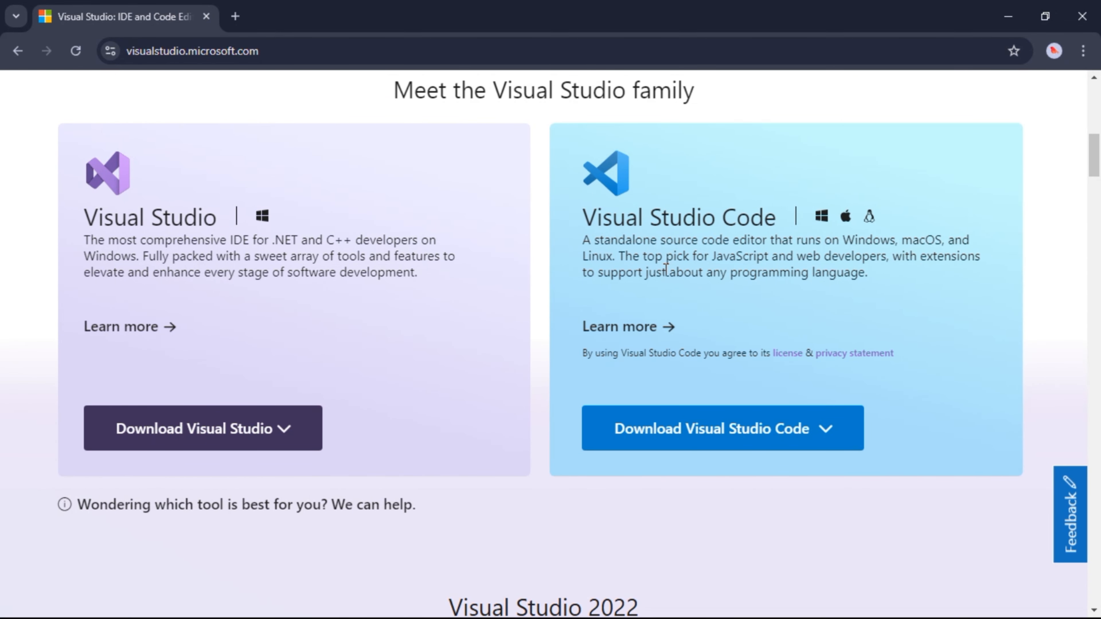
{"action": "left_click", "coordinate": [676, 429]}
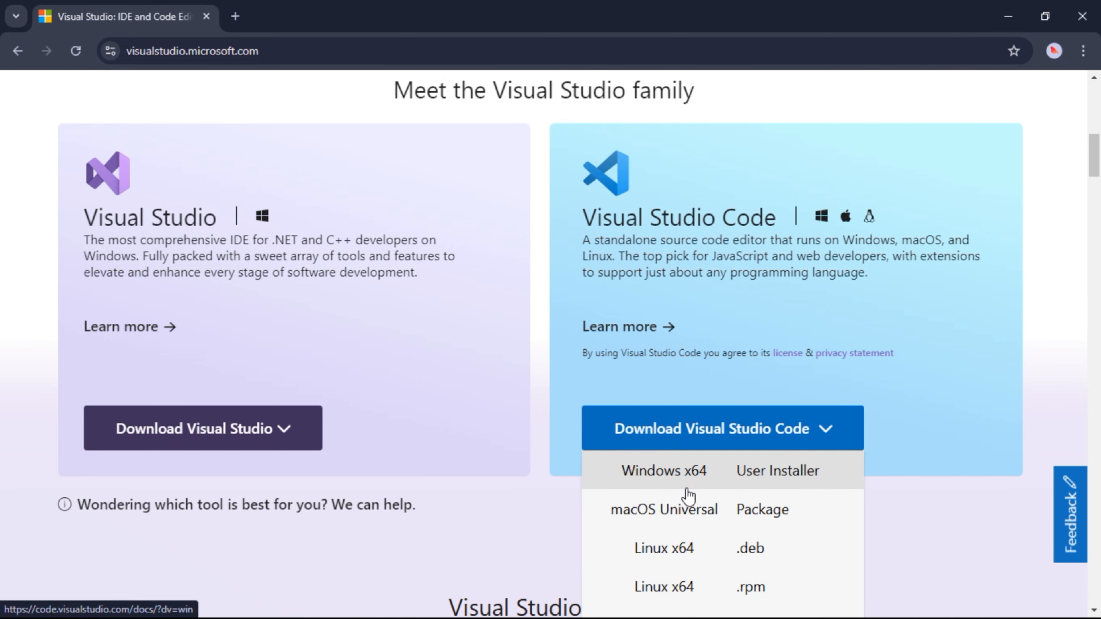
{"action": "mouse_move", "coordinate": [207, 448]}
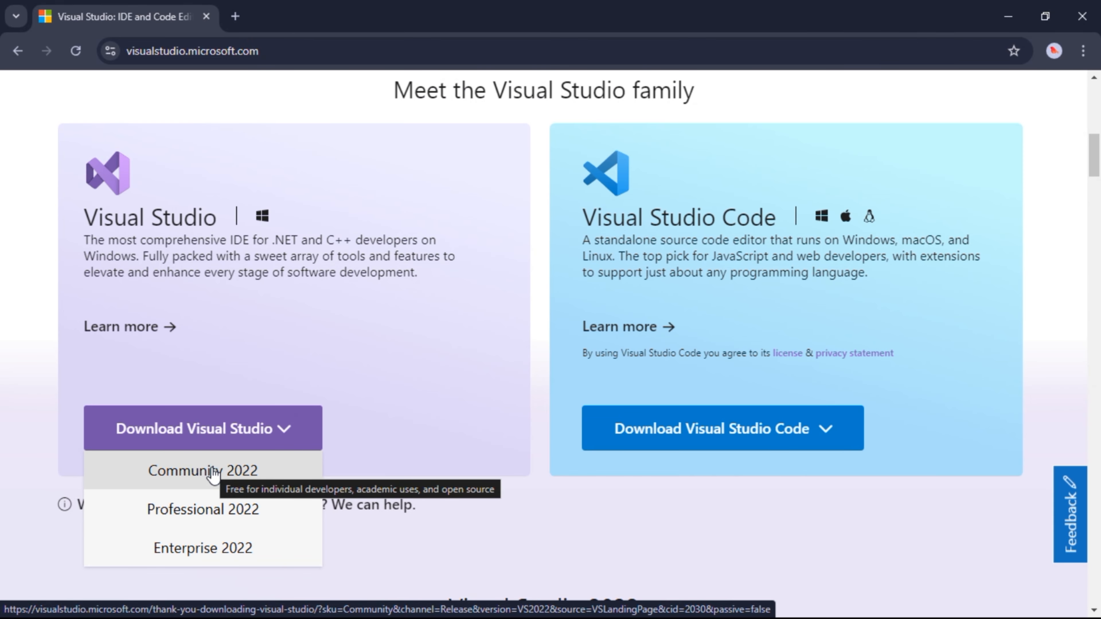
{"action": "left_click", "coordinate": [212, 469]}
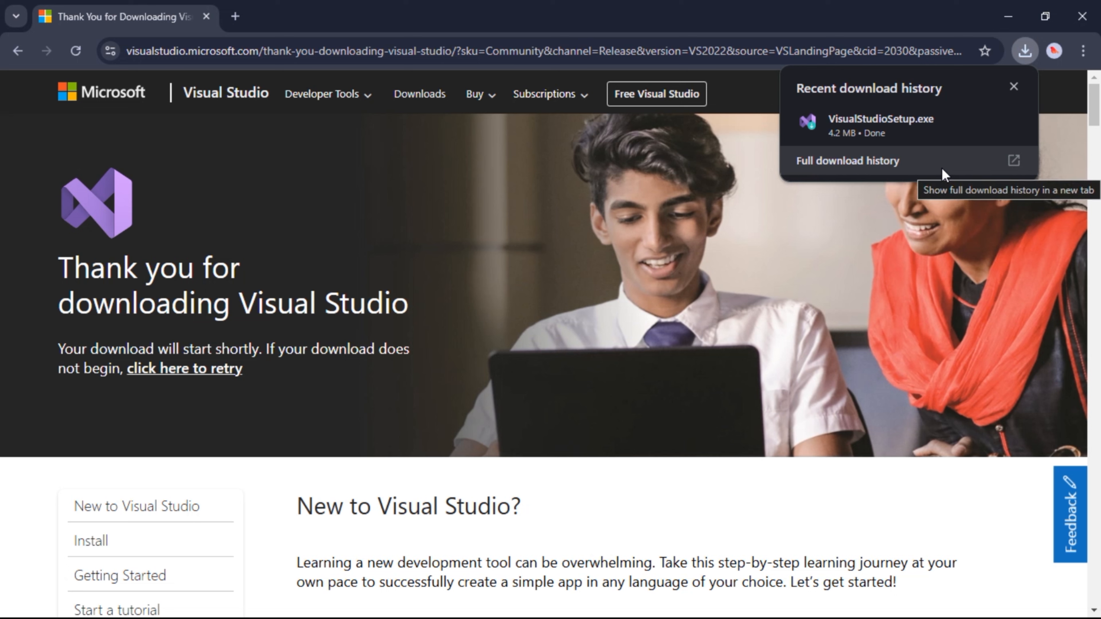
Step: Run the downloaded VisualStudioSetup.exe, minimize the browser and accept the Visual Studio Installer's terms to continue
{"action": "left_click", "coordinate": [900, 129]}
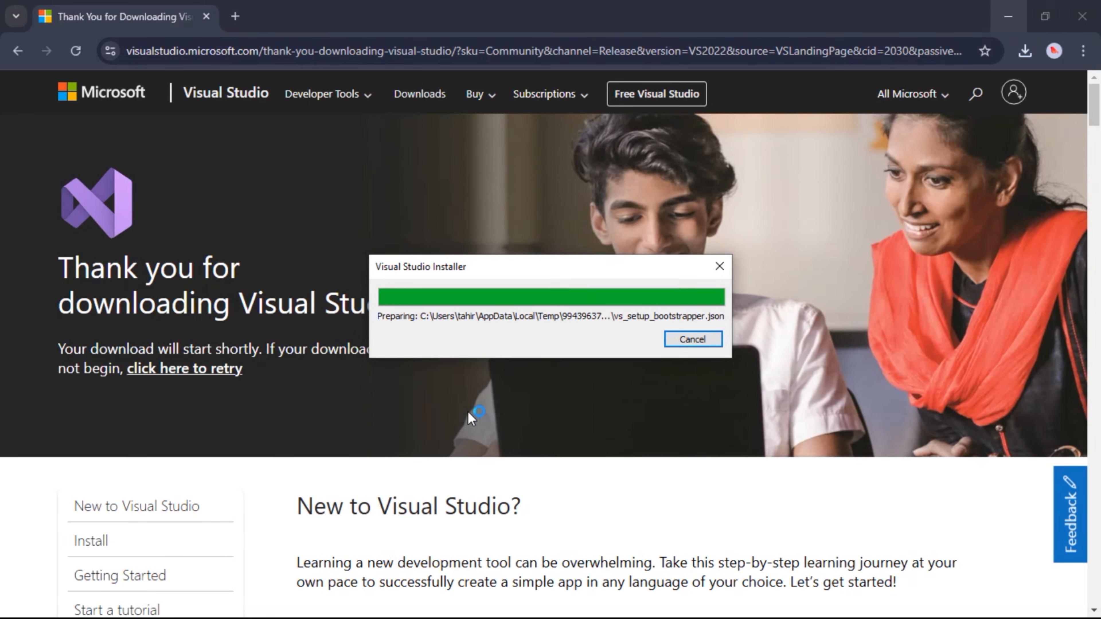
{"action": "left_click", "coordinate": [1005, 17]}
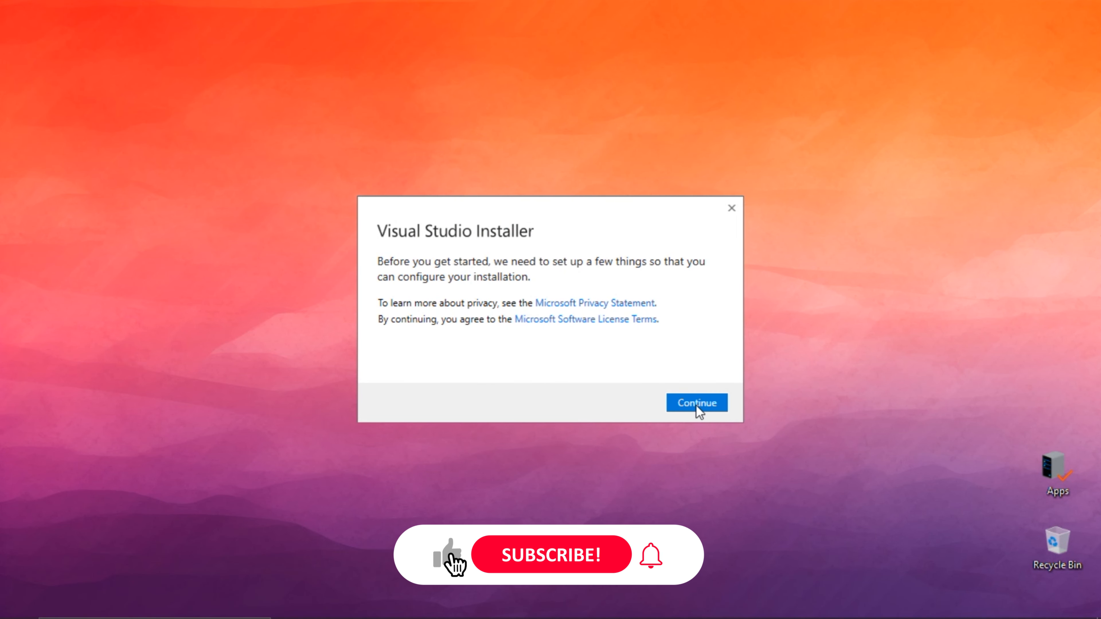
{"action": "left_click", "coordinate": [696, 403]}
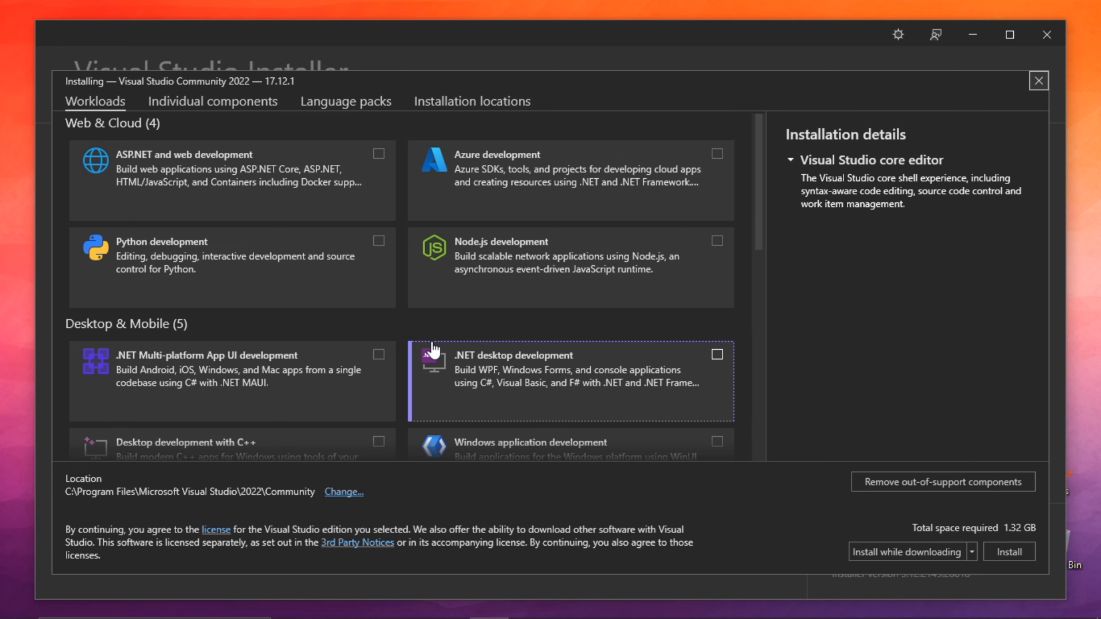
Step: Select the .NET desktop development and Game development with Unity workloads for the installation
{"action": "scroll", "coordinate": [522, 369], "scroll_direction": "down", "scroll_amount": 1}
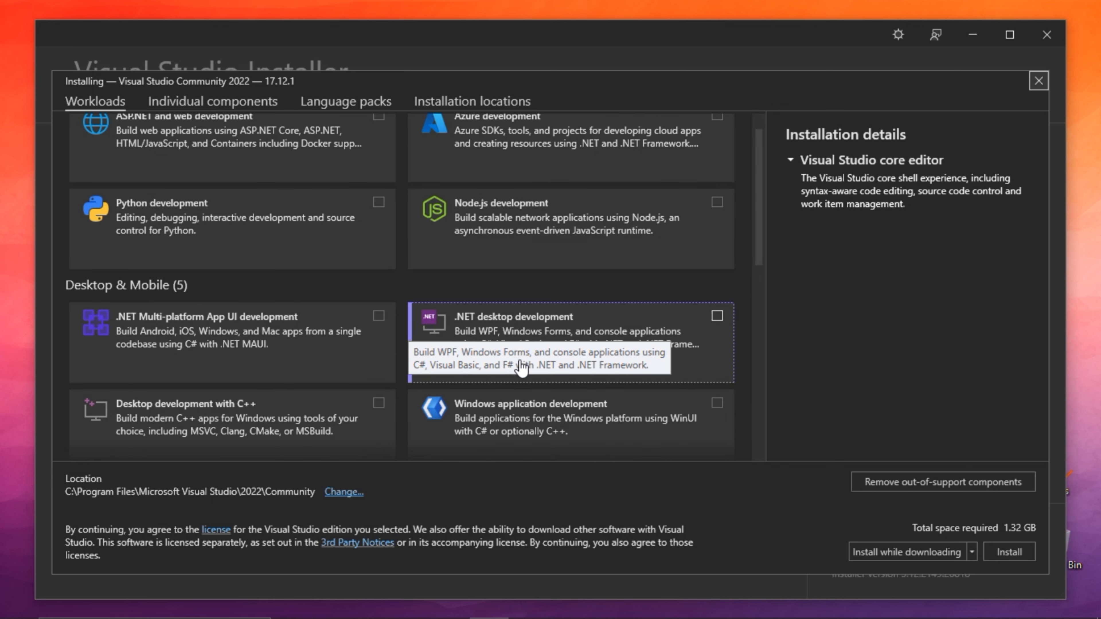
{"action": "scroll", "coordinate": [521, 368], "scroll_direction": "down", "scroll_amount": 1}
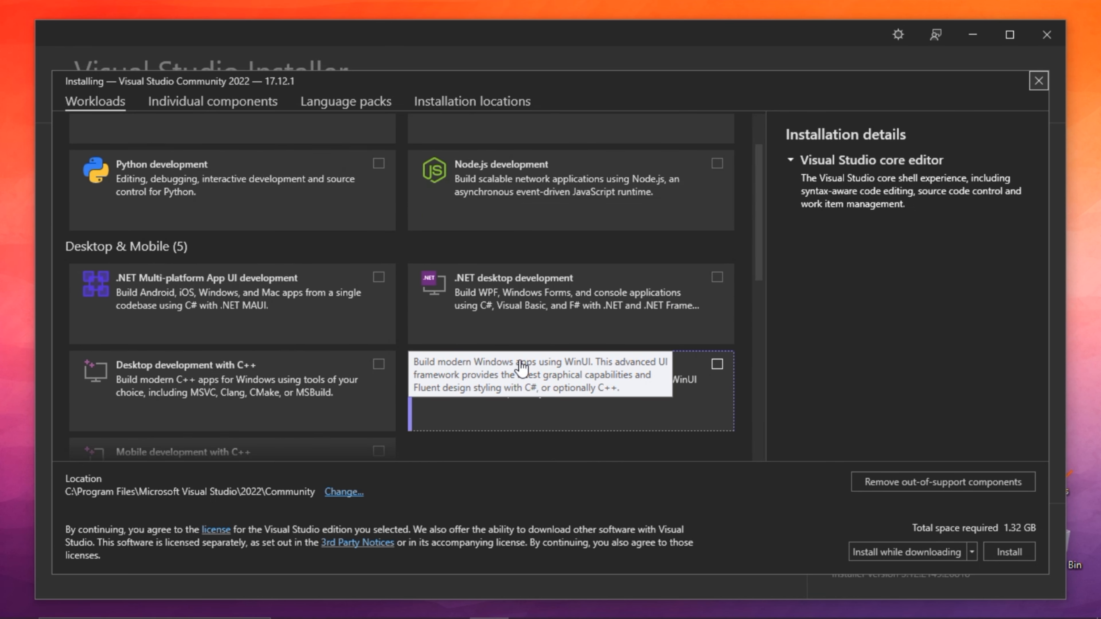
{"action": "left_click", "coordinate": [719, 278]}
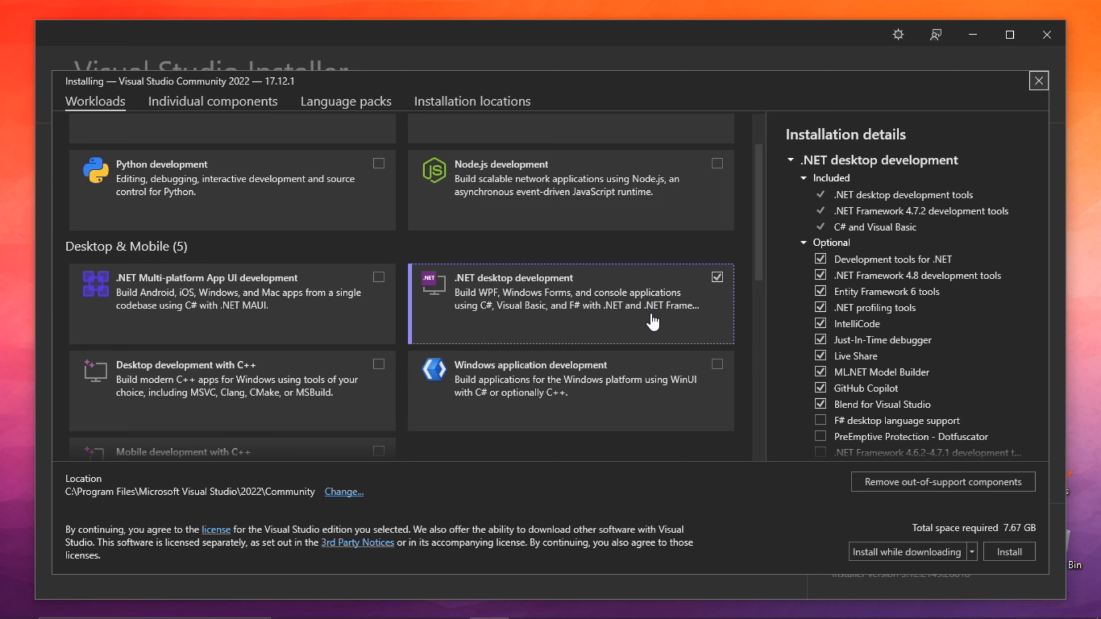
{"action": "scroll", "coordinate": [542, 325], "scroll_direction": "down", "scroll_amount": 1}
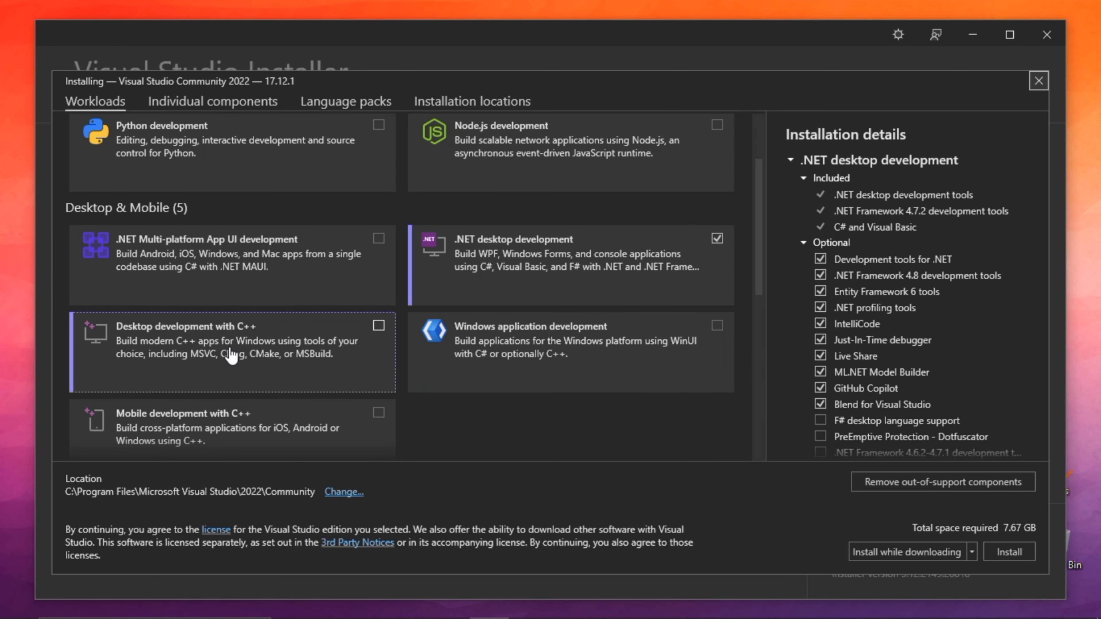
{"action": "scroll", "coordinate": [453, 360], "scroll_direction": "down", "scroll_amount": 5}
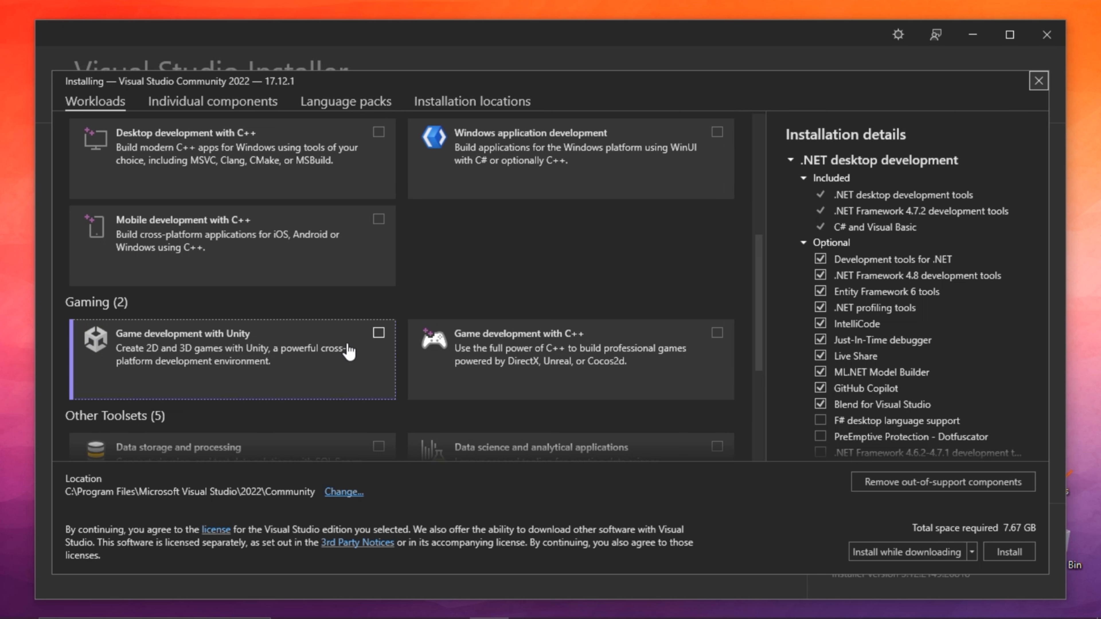
{"action": "left_click", "coordinate": [379, 332]}
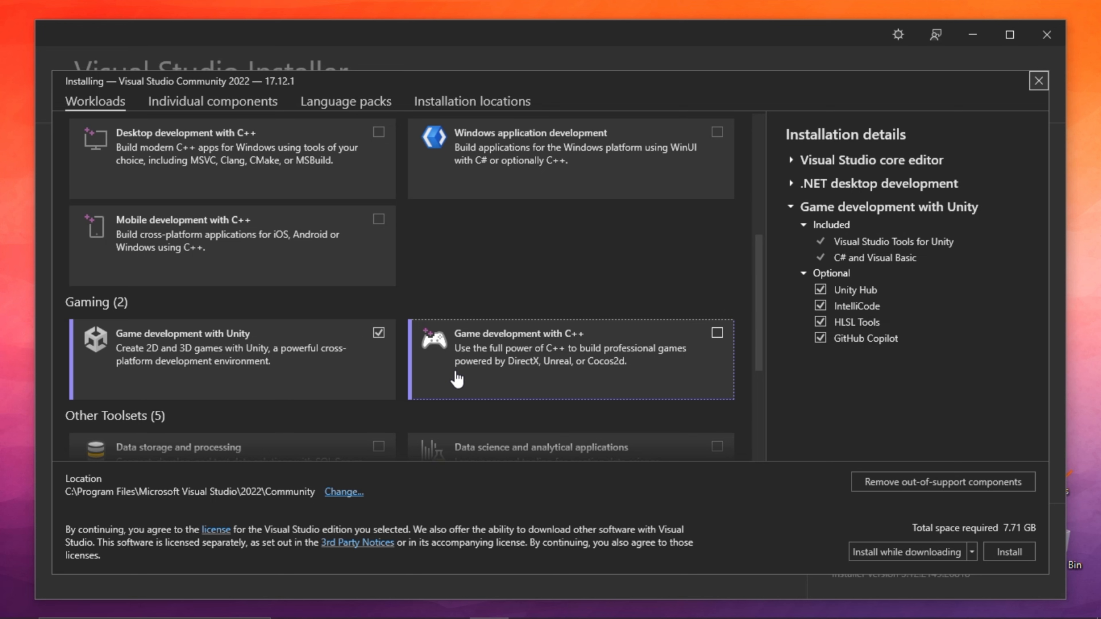
Step: Review the remaining workloads, the installation locations and the language packs offered for Visual Studio Community 2022
{"action": "scroll", "coordinate": [457, 379], "scroll_direction": "down", "scroll_amount": 2}
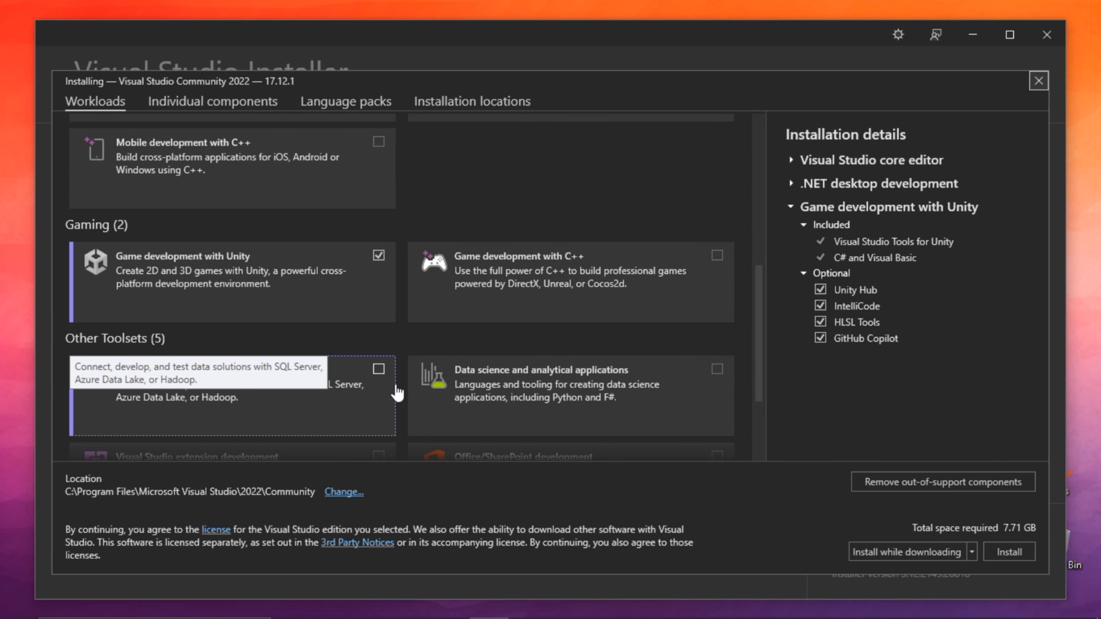
{"action": "scroll", "coordinate": [398, 393], "scroll_direction": "down", "scroll_amount": 2}
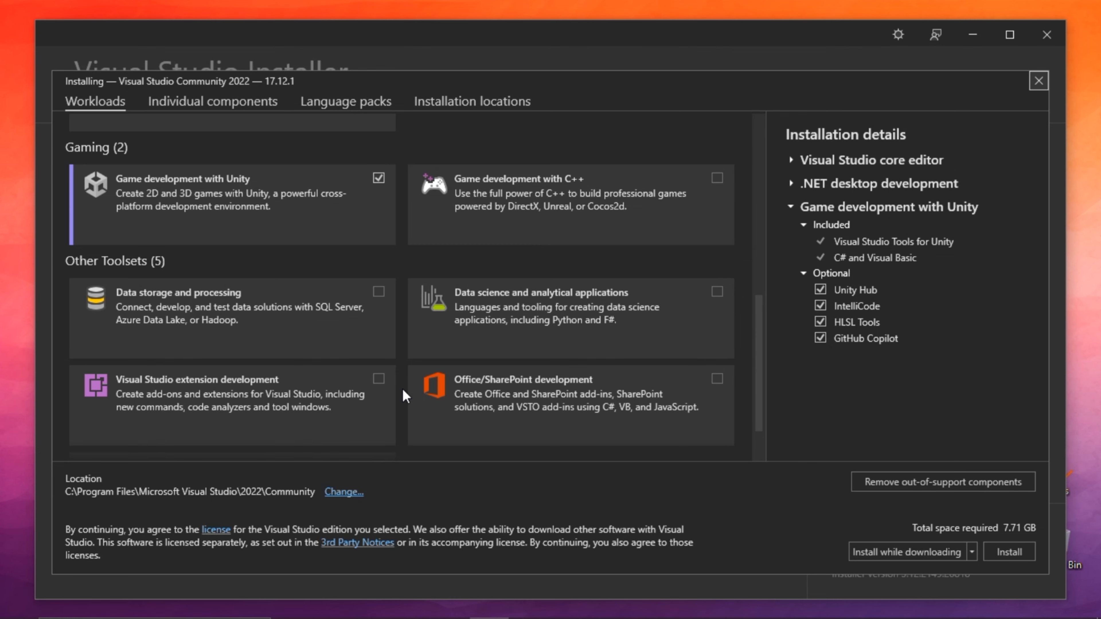
{"action": "scroll", "coordinate": [403, 390], "scroll_direction": "down", "scroll_amount": 2}
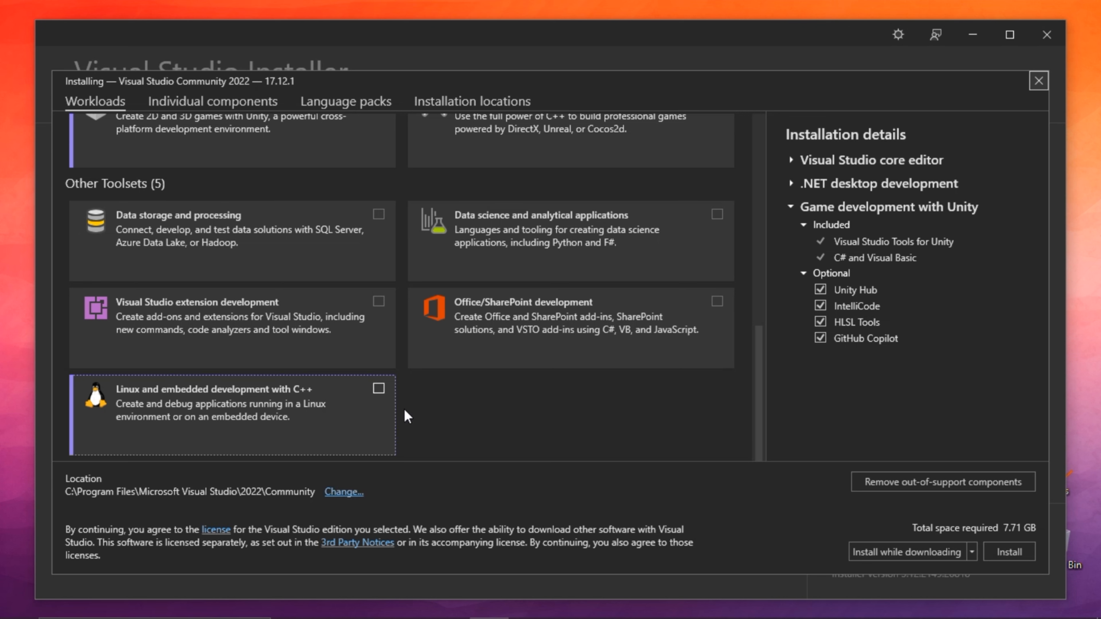
{"action": "left_click", "coordinate": [467, 103]}
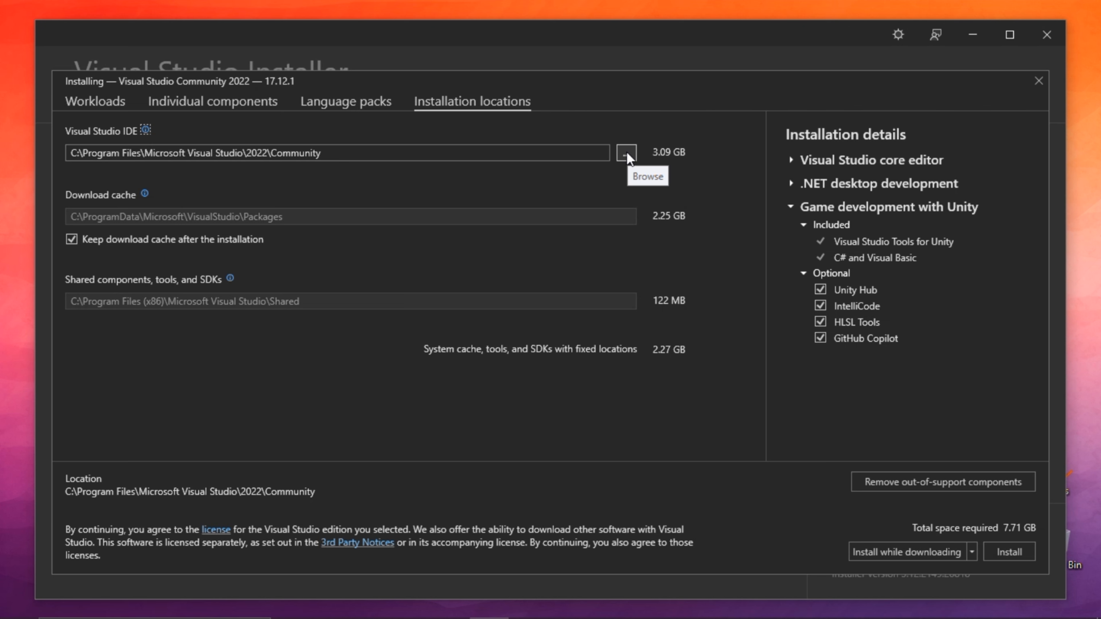
{"action": "left_click", "coordinate": [328, 103]}
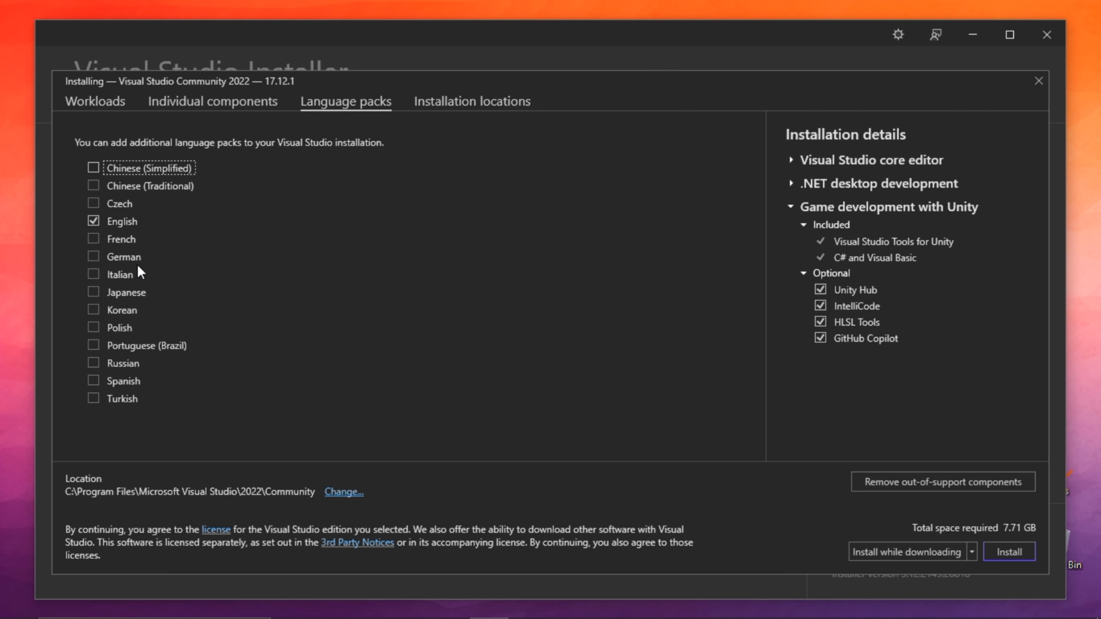
{"action": "left_click", "coordinate": [96, 100]}
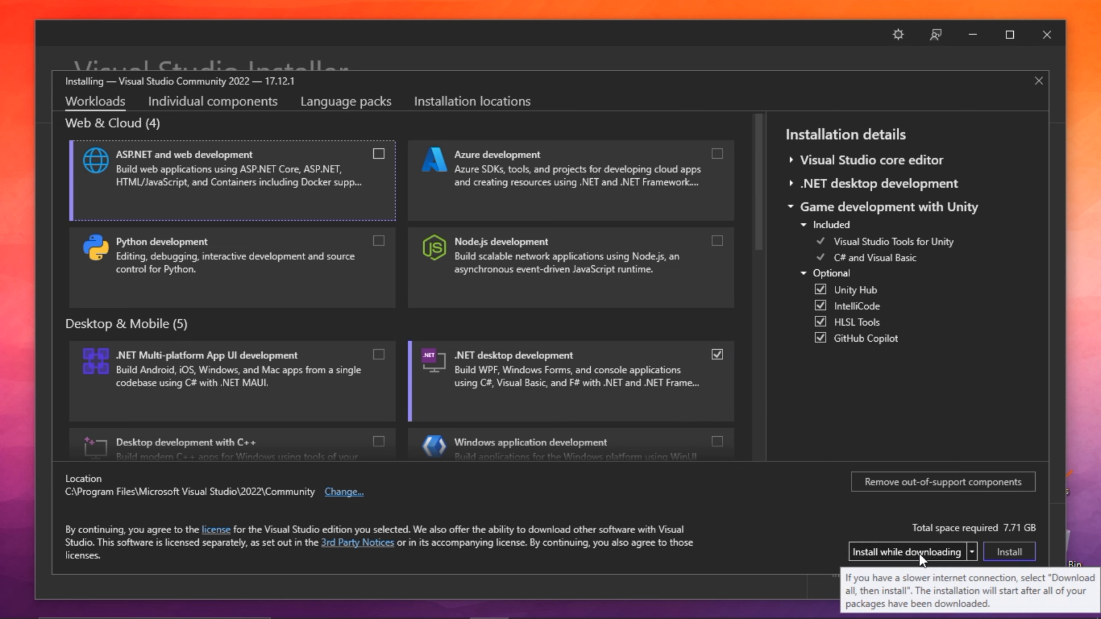
Step: Check the available download modes, keep Install while downloading, and install Visual Studio Community 2022
{"action": "left_click", "coordinate": [971, 552]}
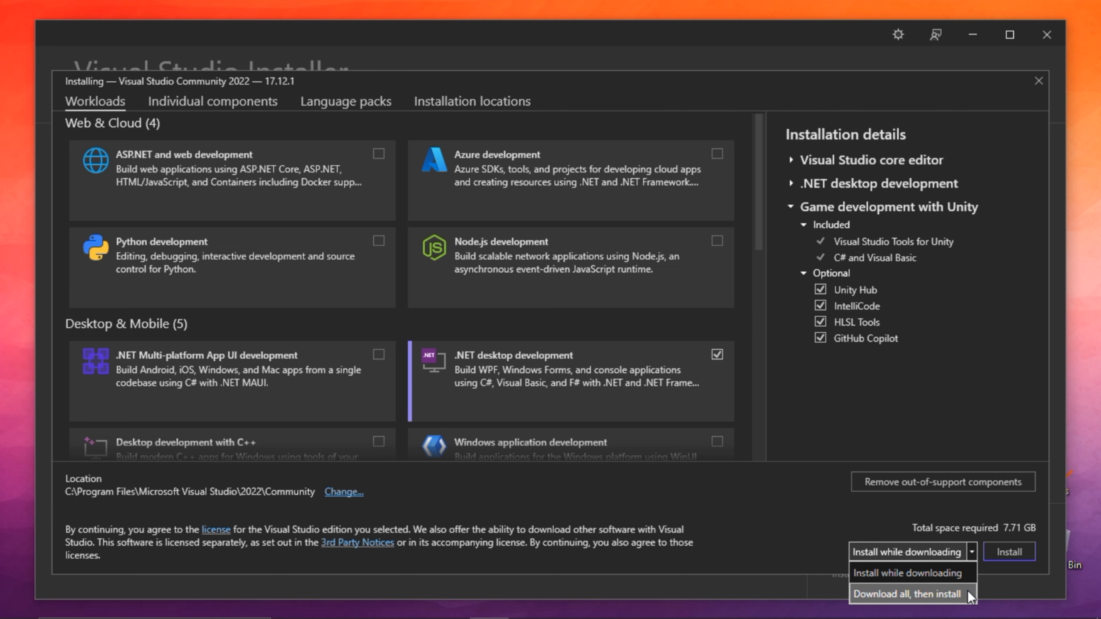
{"action": "left_click", "coordinate": [972, 553]}
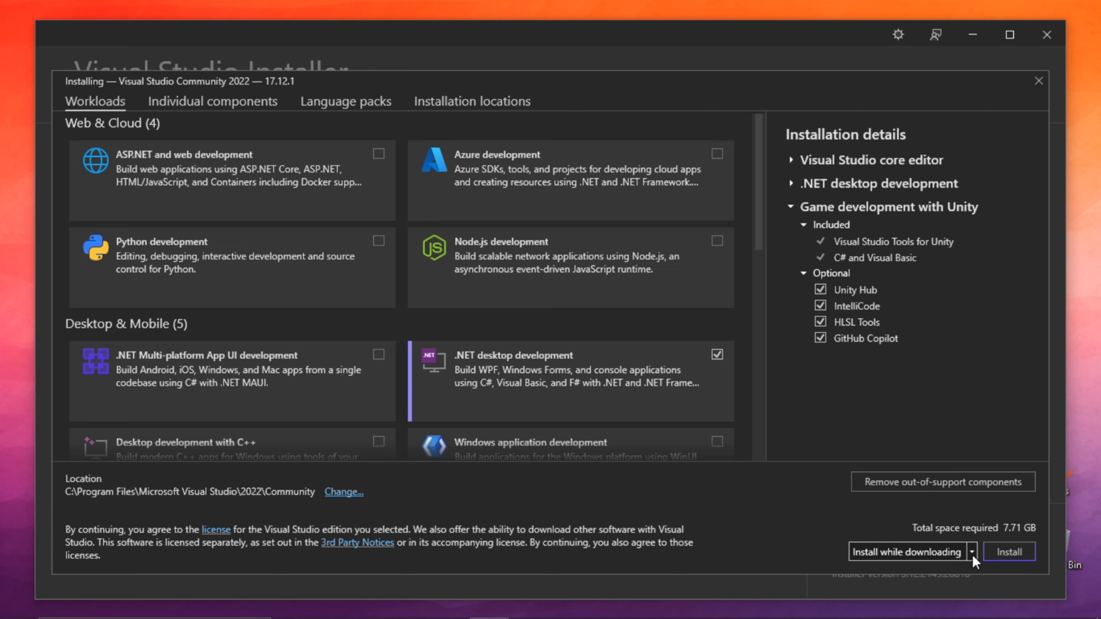
{"action": "left_click", "coordinate": [1010, 554]}
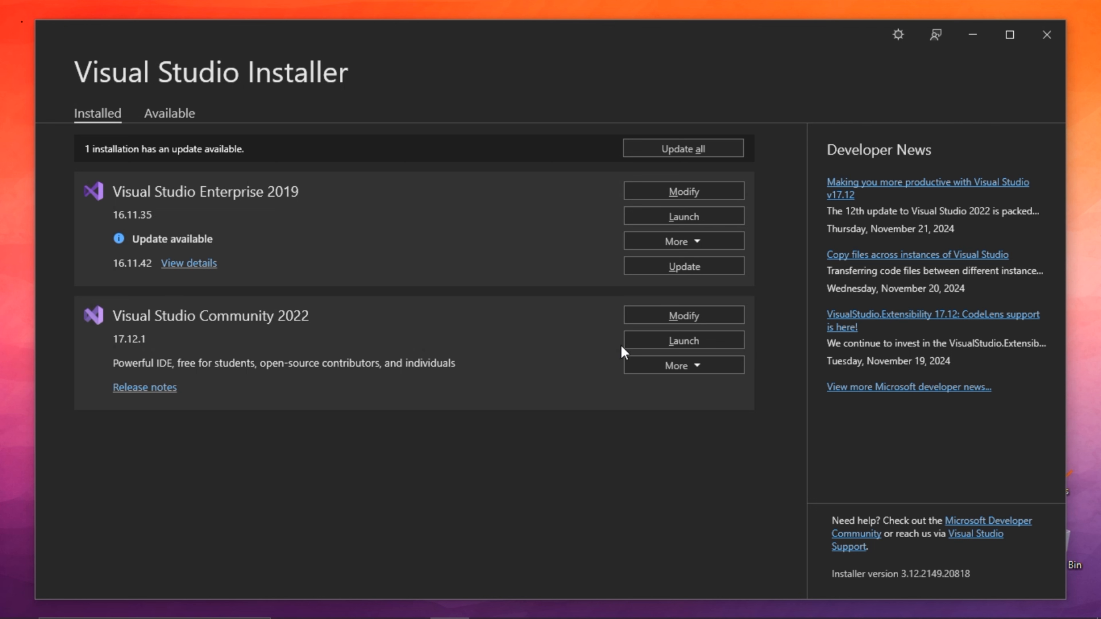
Step: Launch Visual Studio Community 2022 from the installer and skip signing in for now
{"action": "left_click", "coordinate": [659, 344]}
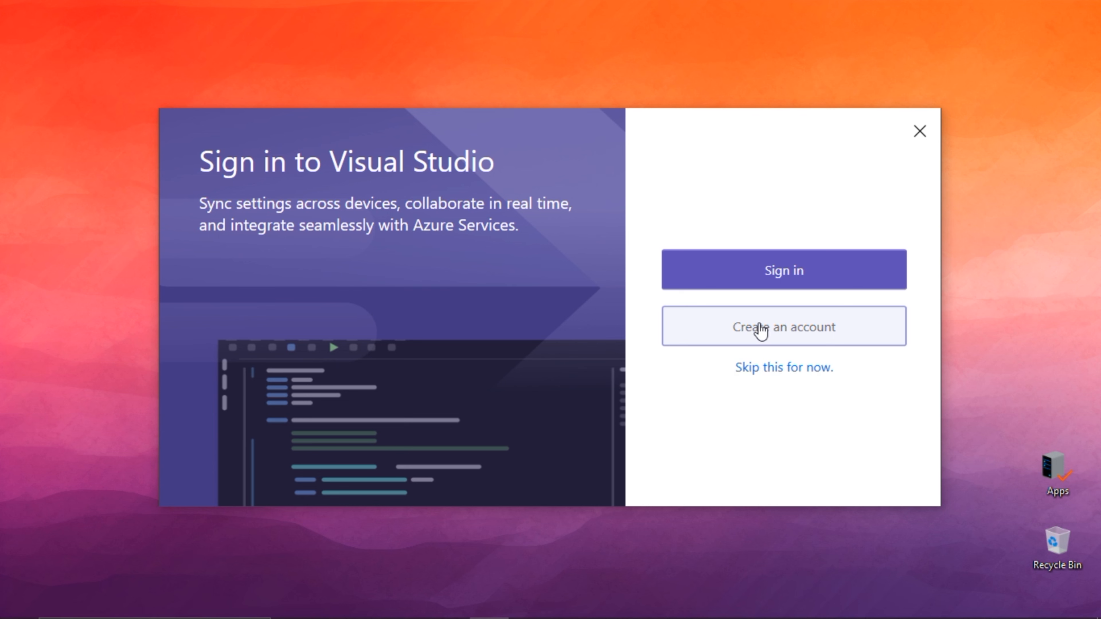
{"action": "left_click", "coordinate": [782, 367]}
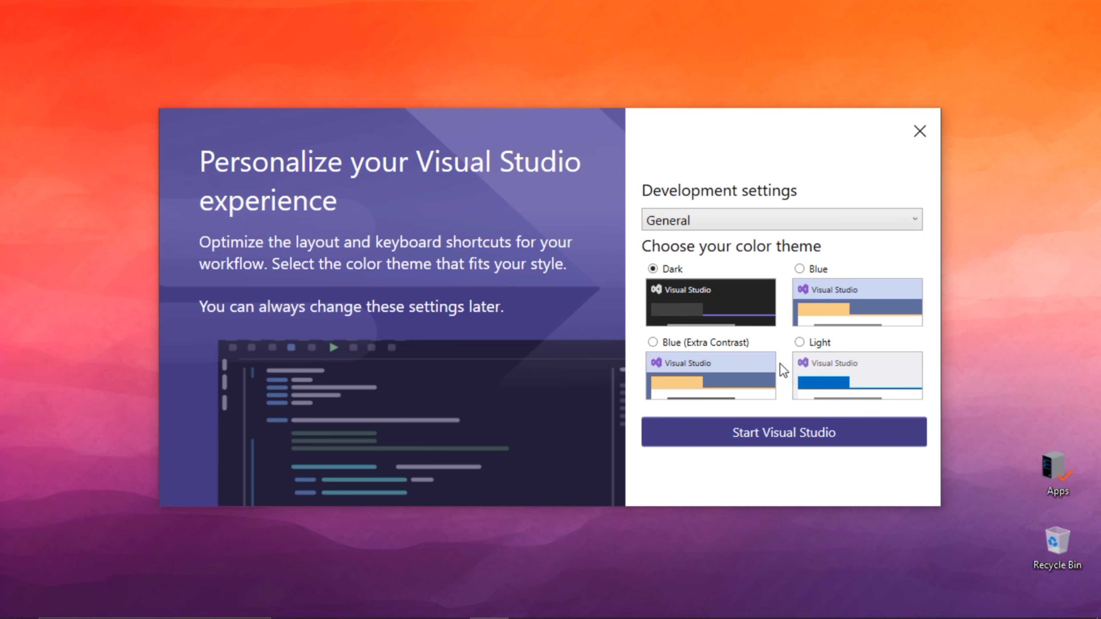
Step: Keep the General development settings, choose the Dark color theme and start Visual Studio
{"action": "left_click", "coordinate": [679, 225]}
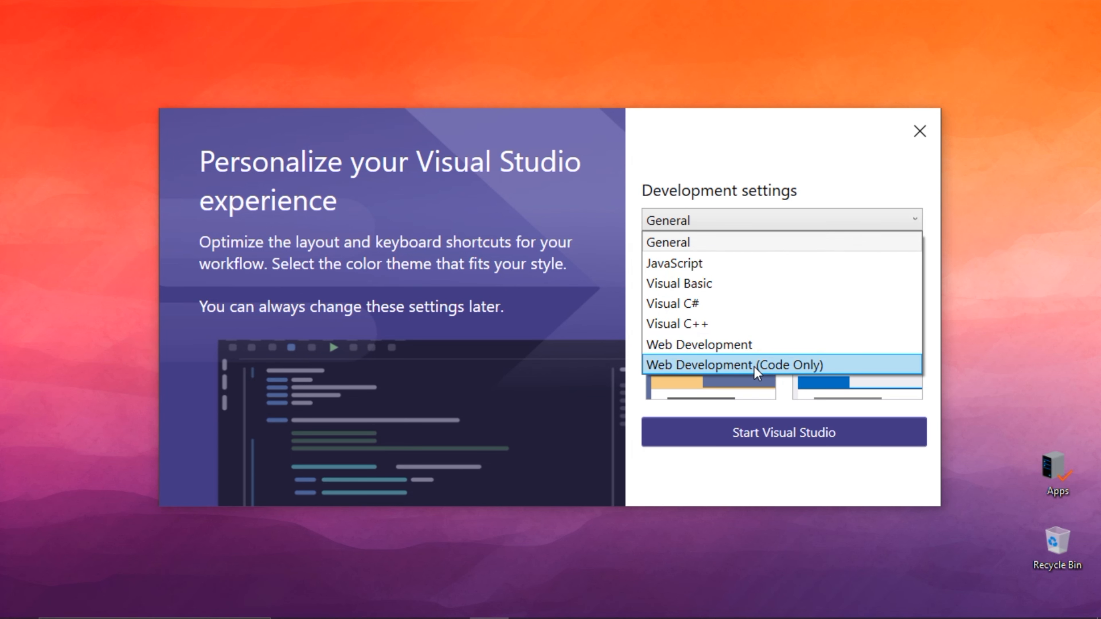
{"action": "left_click", "coordinate": [731, 219]}
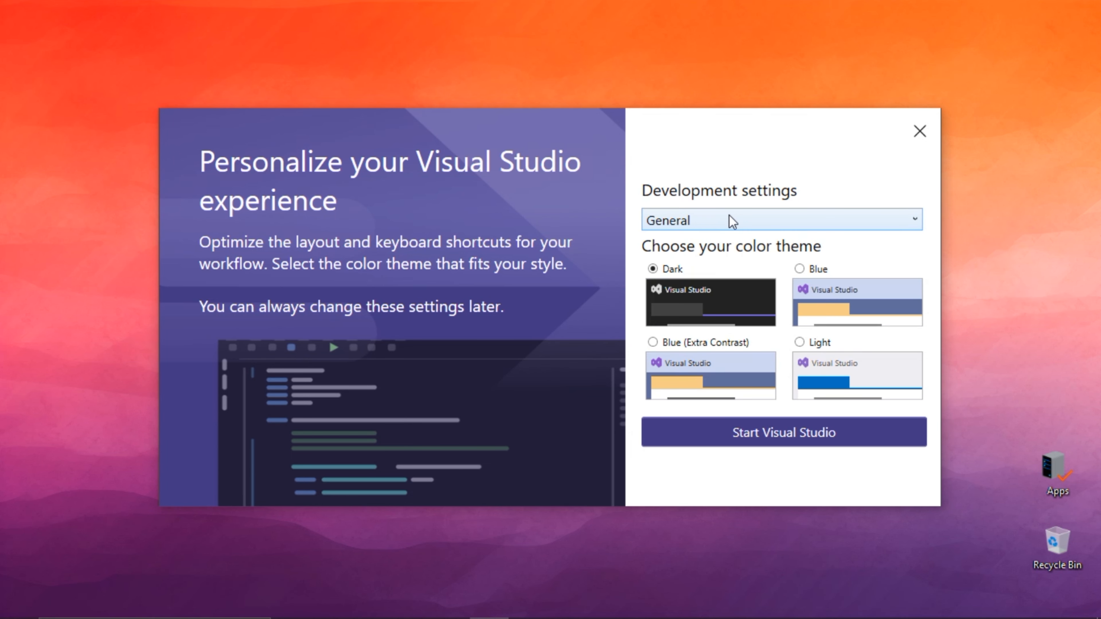
{"action": "left_click", "coordinate": [799, 268]}
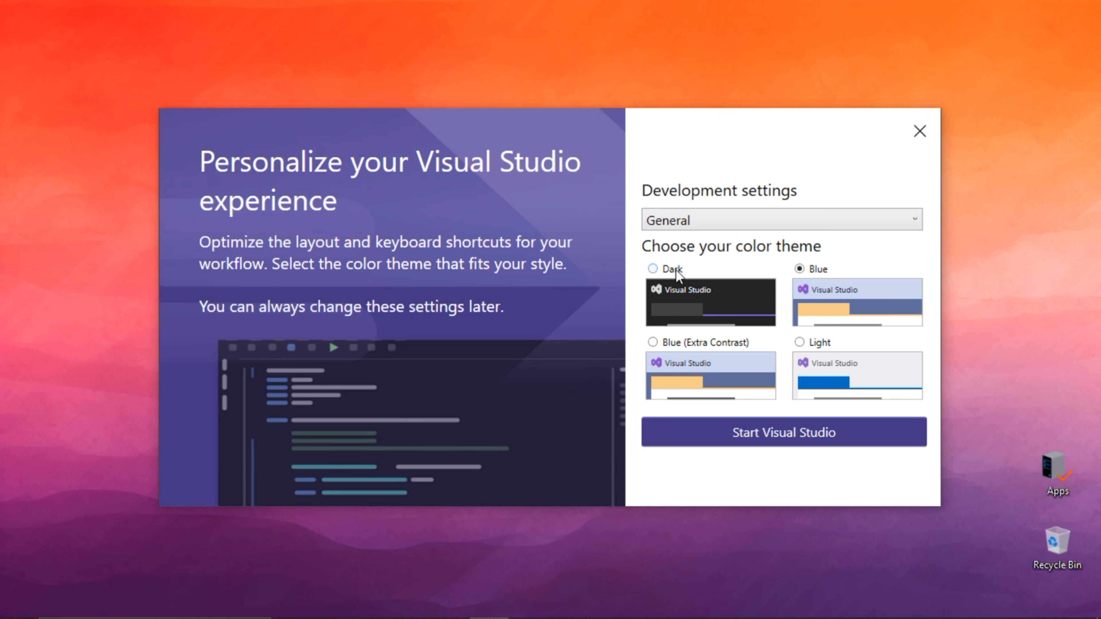
{"action": "left_click", "coordinate": [658, 268]}
{"action": "left_click", "coordinate": [797, 435]}
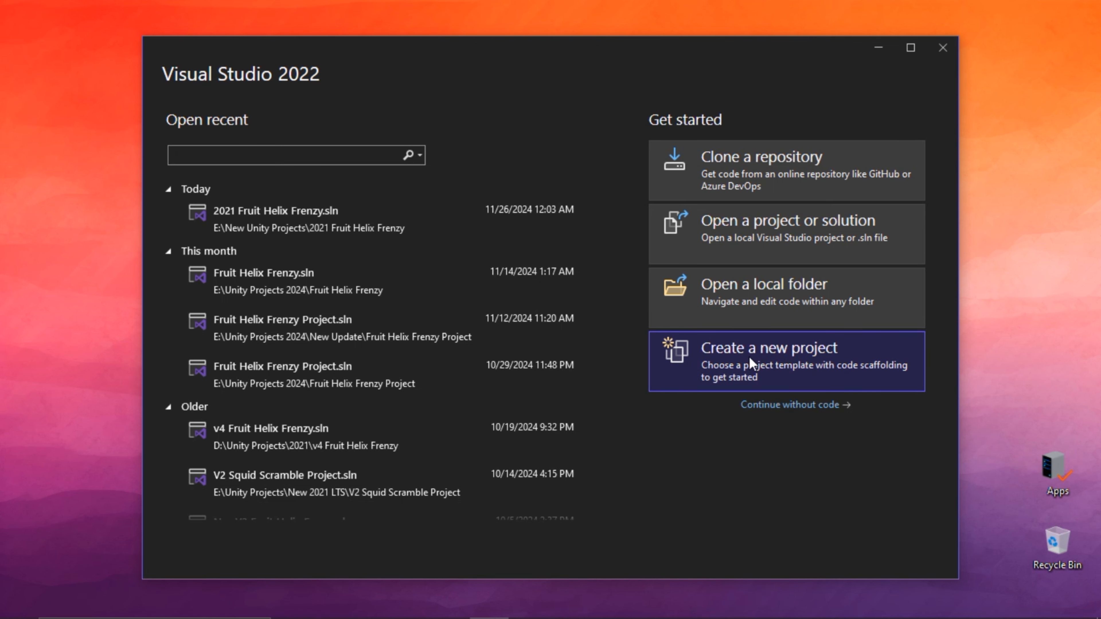
Step: Start a new project based on the C# Console App template for Windows, Linux and macOS
{"action": "left_click", "coordinate": [779, 359]}
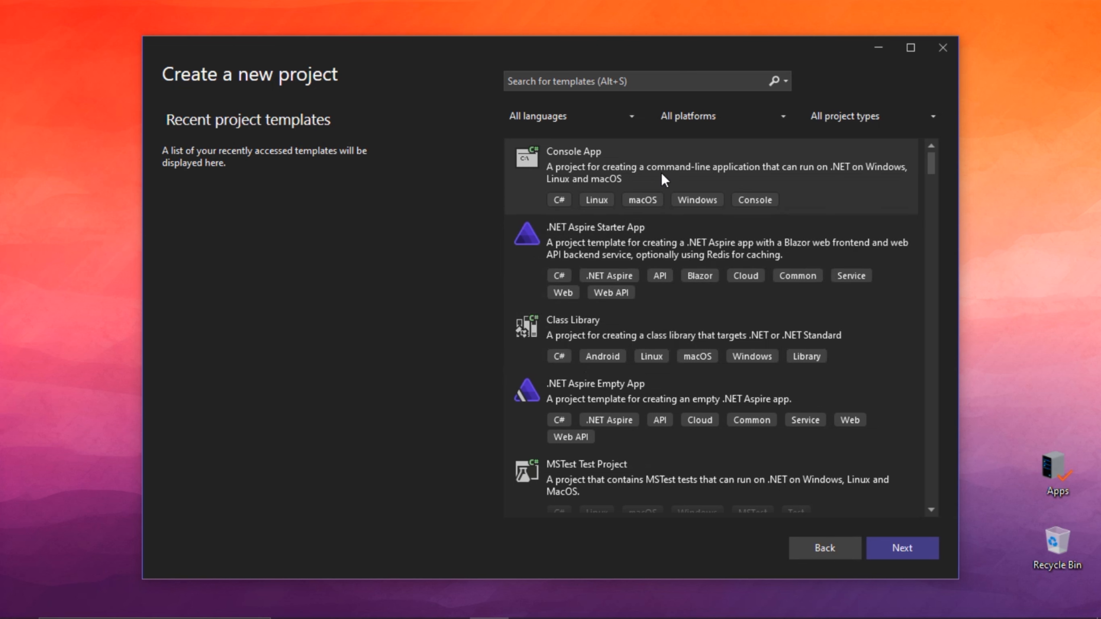
{"action": "left_click", "coordinate": [643, 150]}
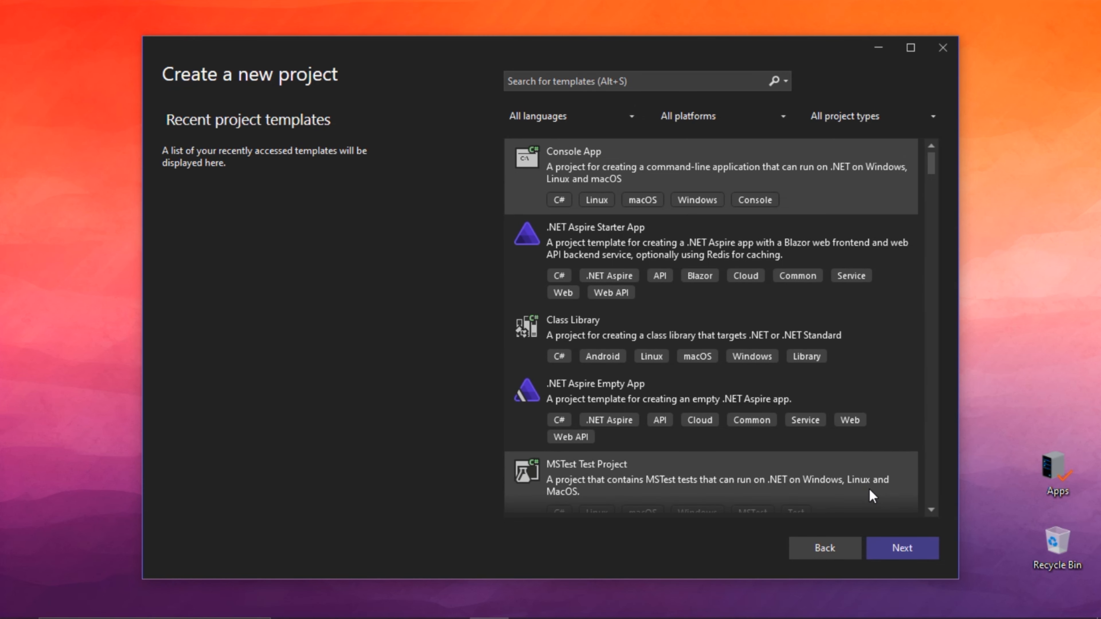
{"action": "left_click", "coordinate": [907, 545]}
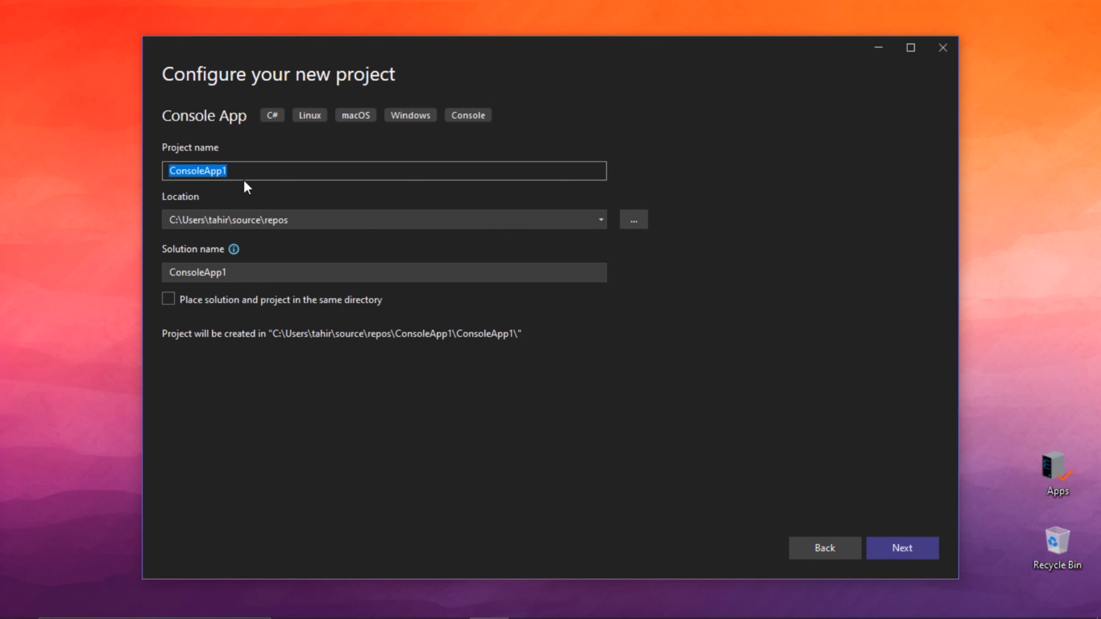
Step: Name the project App One, keep .NET 8.0 (Long Term Support) as the framework and create the project
{"action": "type", "text": "App One"}
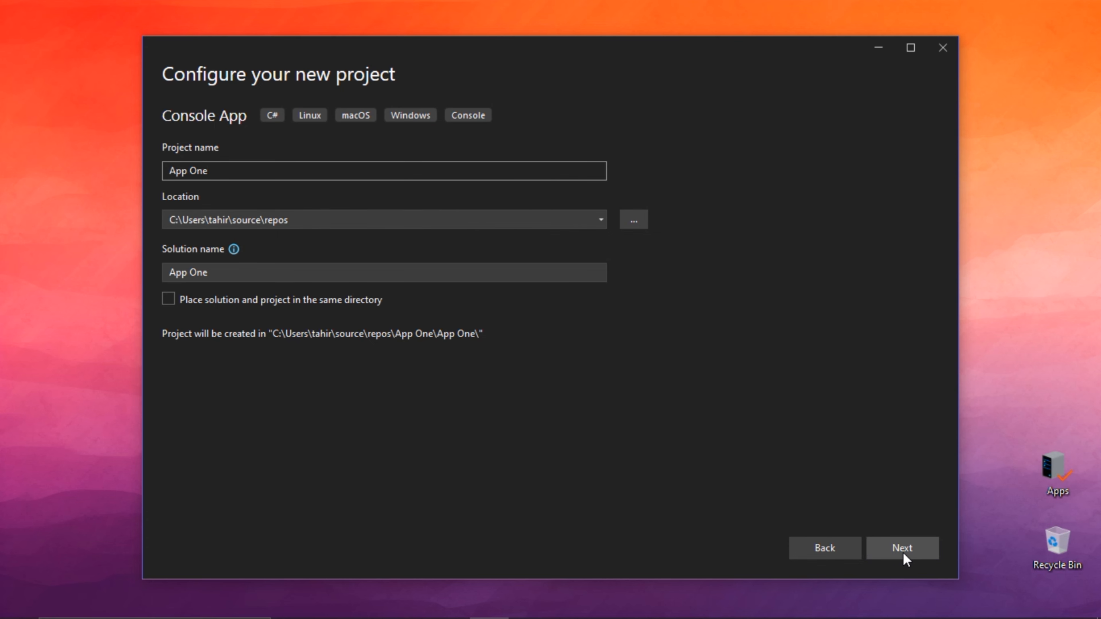
{"action": "left_click", "coordinate": [903, 549]}
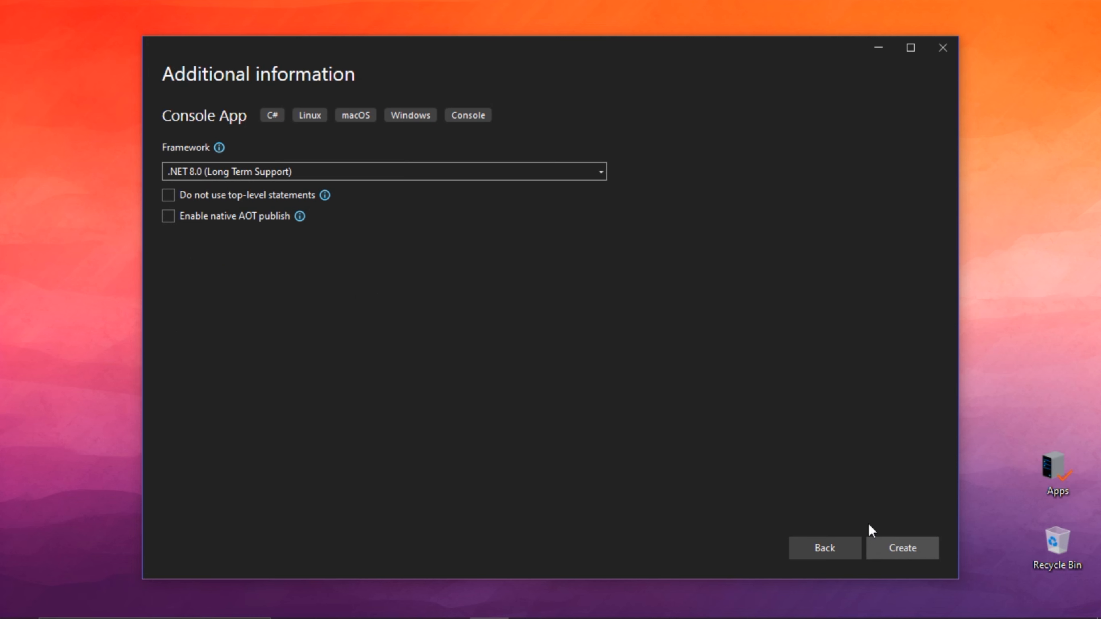
{"action": "left_click", "coordinate": [338, 173]}
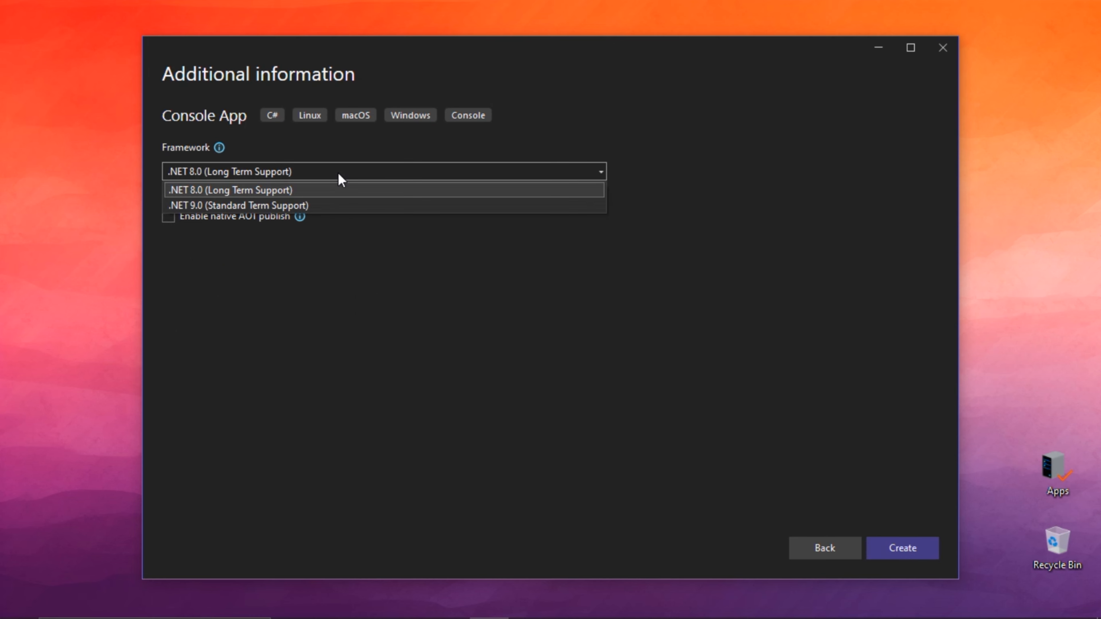
{"action": "left_click", "coordinate": [347, 190]}
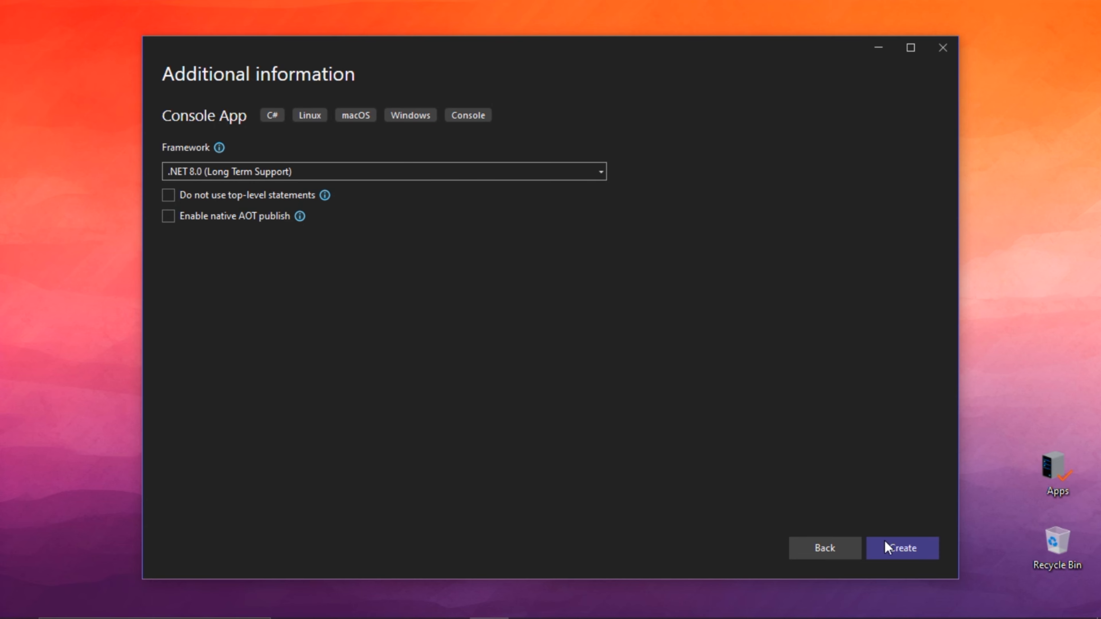
{"action": "left_click", "coordinate": [901, 545]}
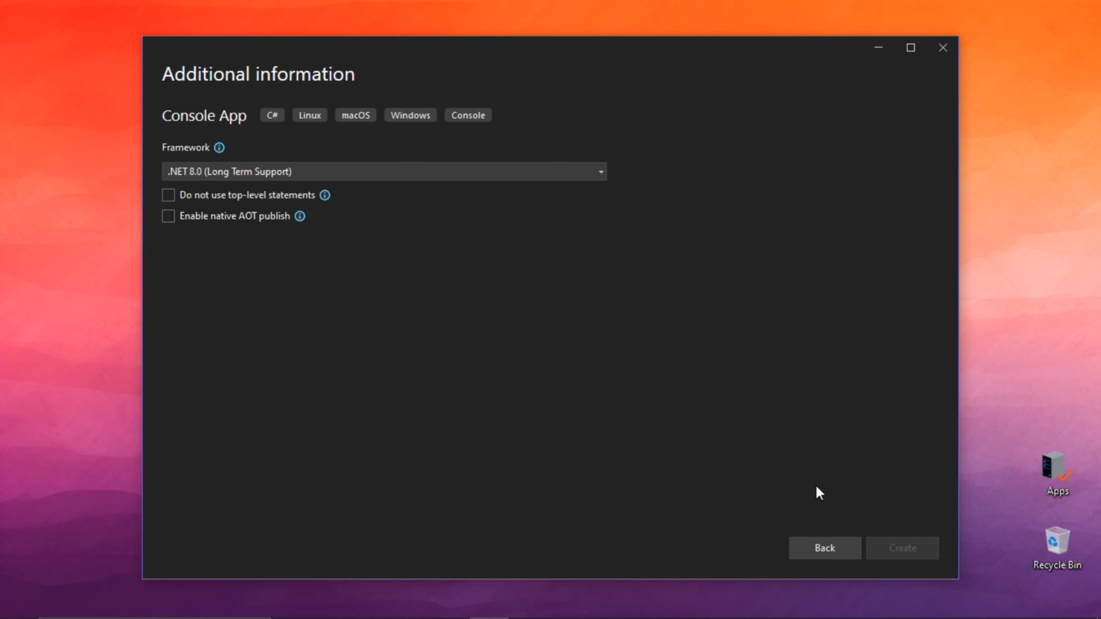